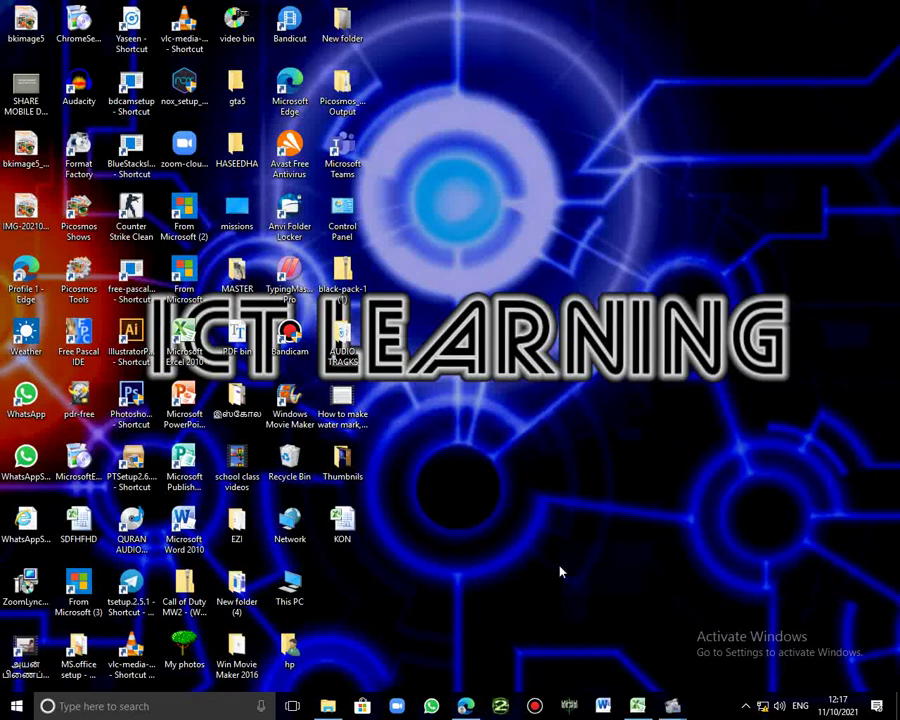
# Step: Switch to the KON student marks workbook already open in Excel
pyautogui.click(637, 706)
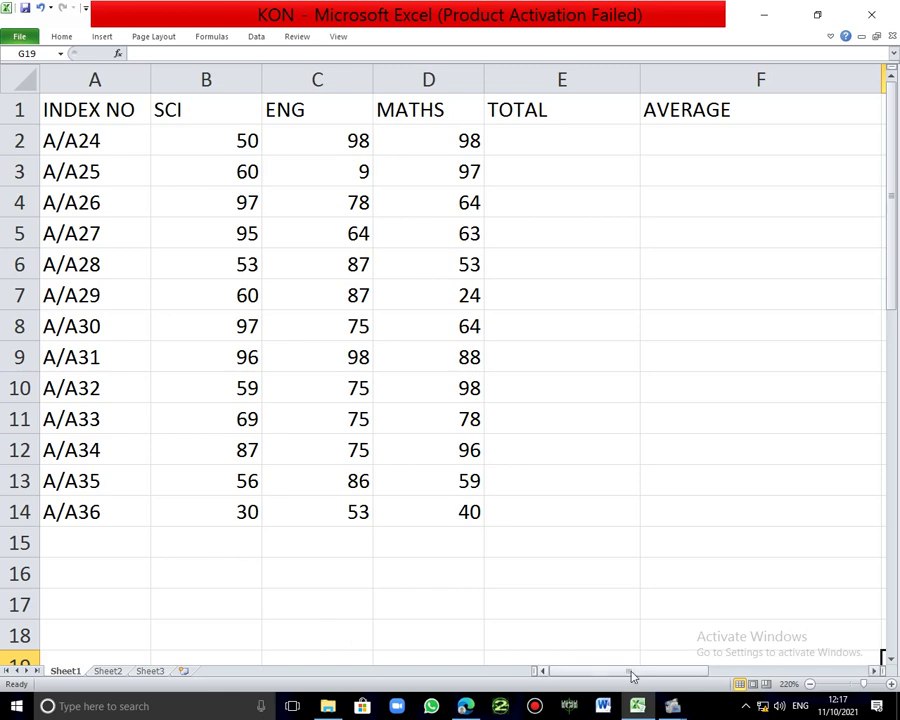
# Step: Enter =SUM(B2:D2) in E2 and fill it down to E14 for every student's total
pyautogui.moveTo(628, 670)
pyautogui.mouseDown()
pyautogui.moveTo(661, 677)
pyautogui.moveTo(600, 672)
pyautogui.mouseUp()
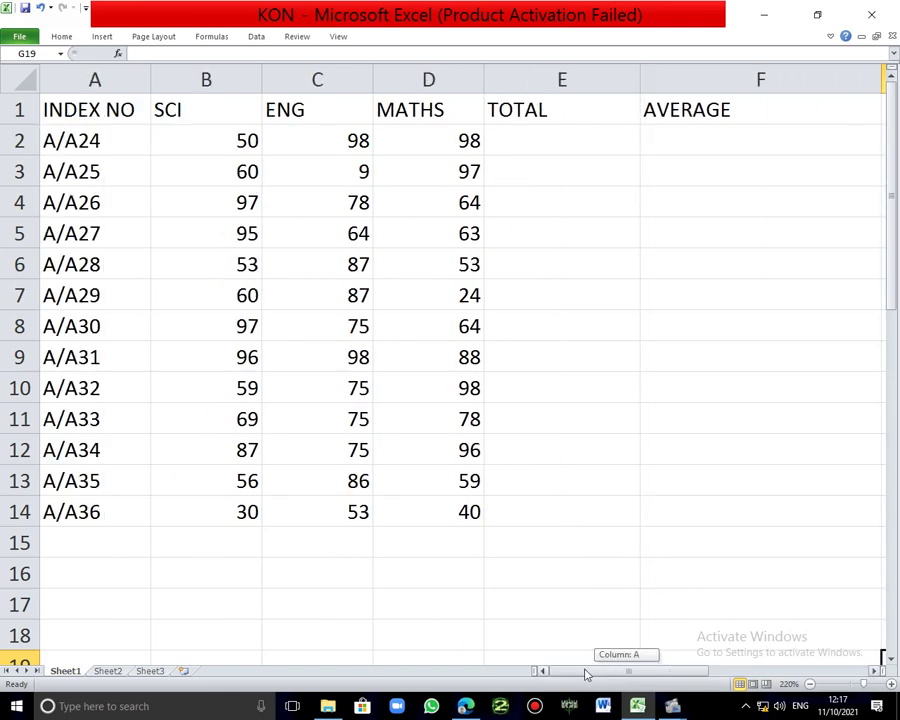
pyautogui.click(514, 143)
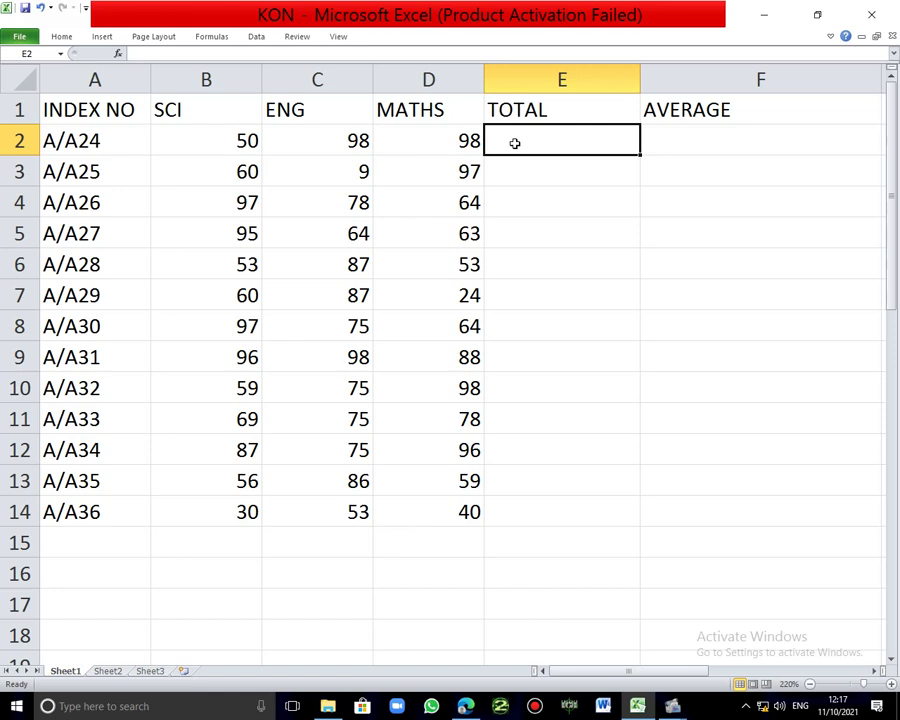
pyautogui.doubleClick(514, 143)
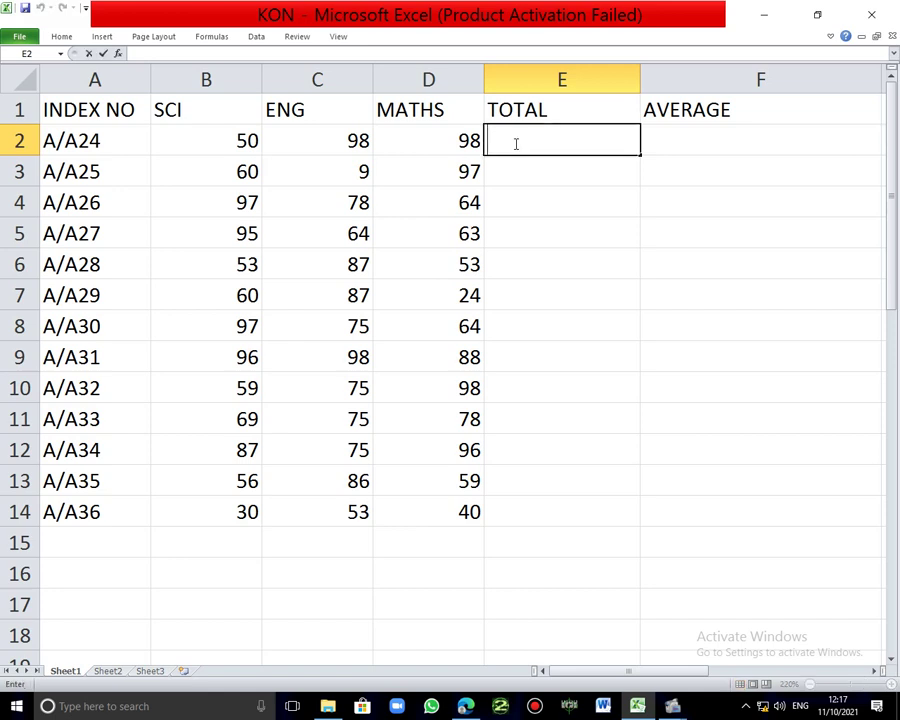
pyautogui.write('=')
pyautogui.write('SU')
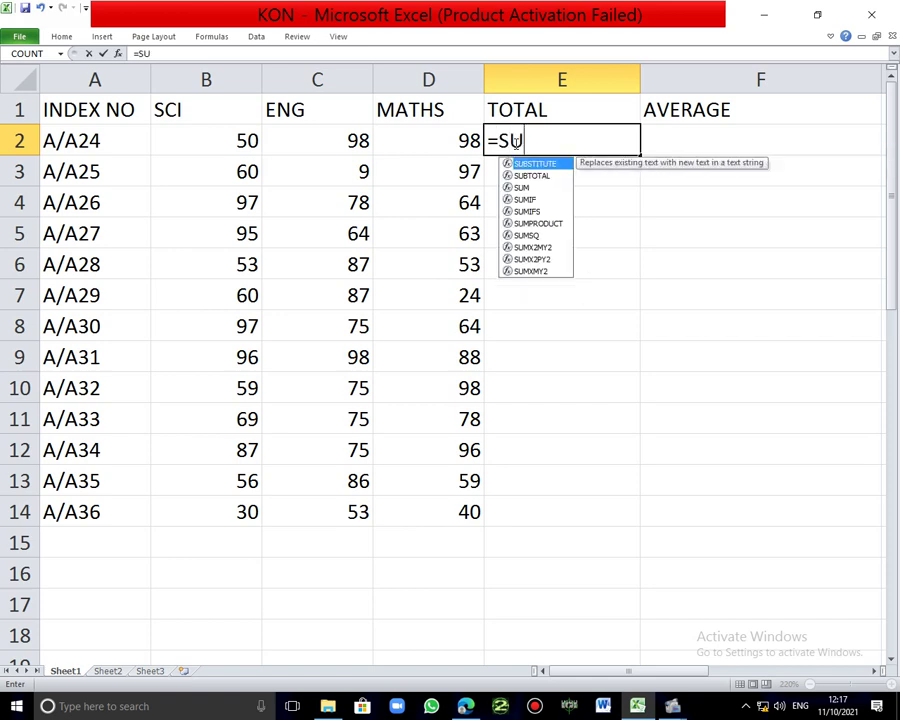
pyautogui.write('M')
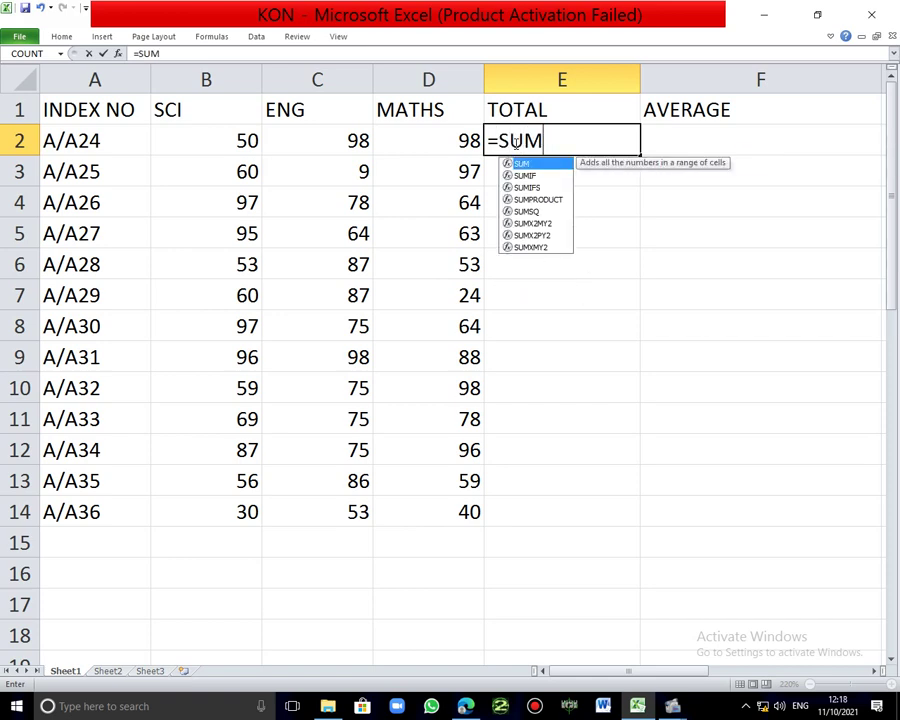
pyautogui.write('(')
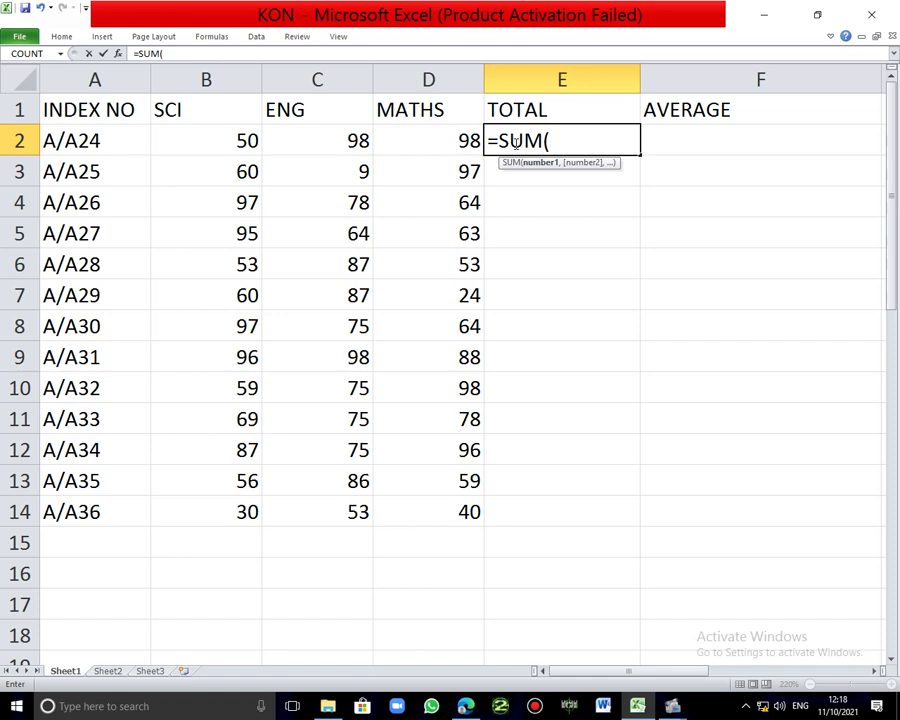
pyautogui.write('B2:')
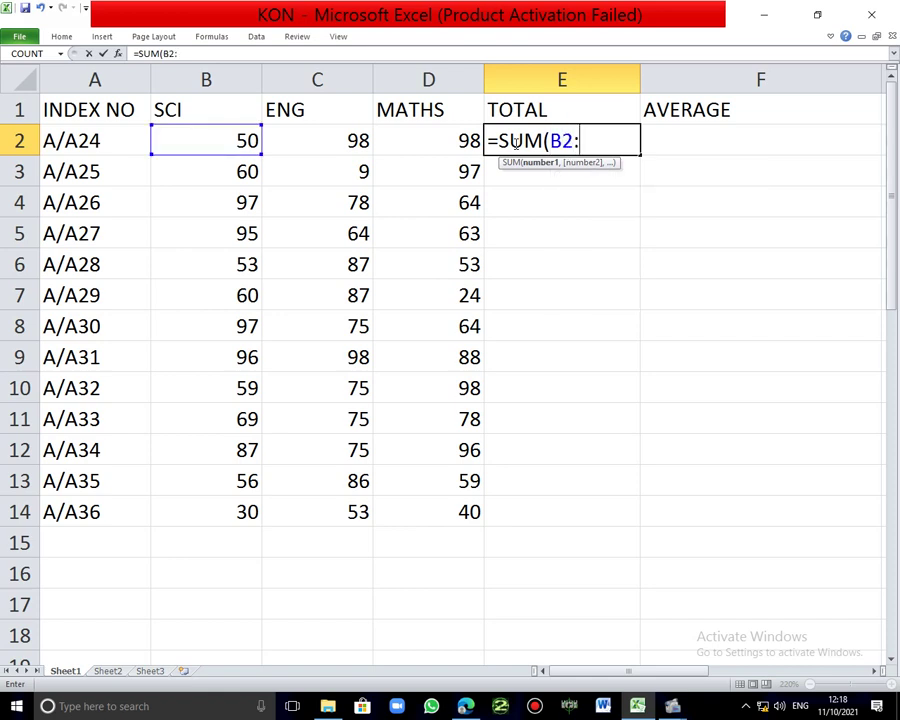
pyautogui.write('D')
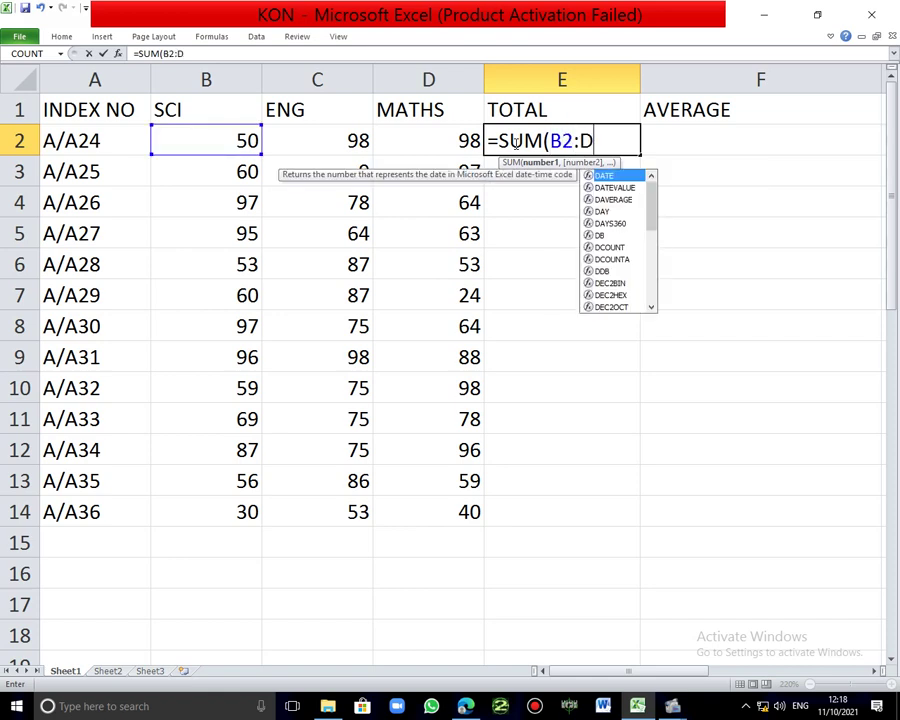
pyautogui.write('2)')
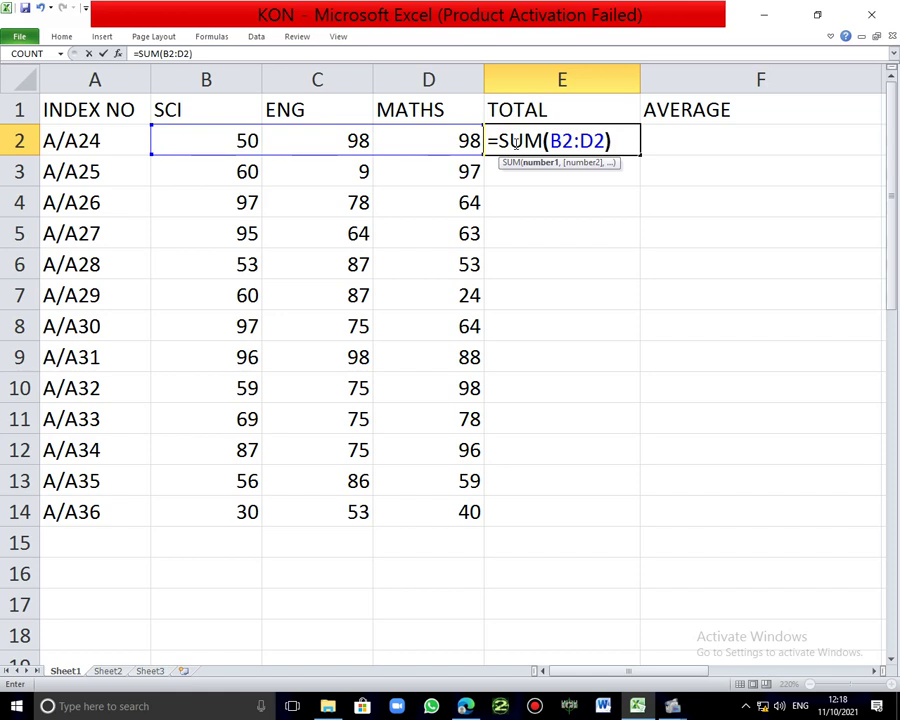
pyautogui.press('Return')
pyautogui.click(515, 140)
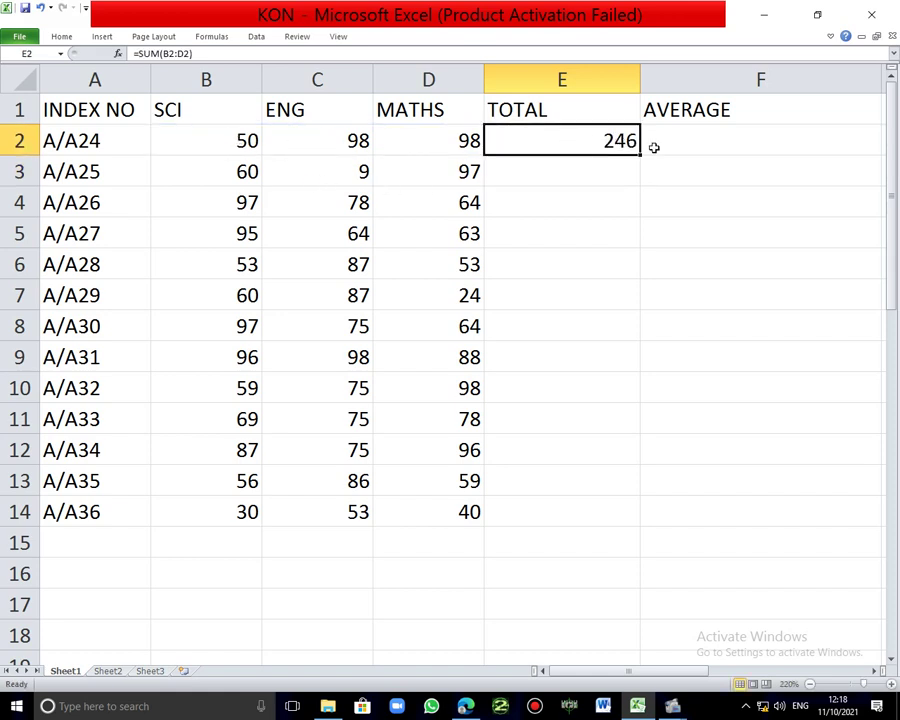
pyautogui.moveTo(640, 157); pyautogui.dragTo(663, 537)
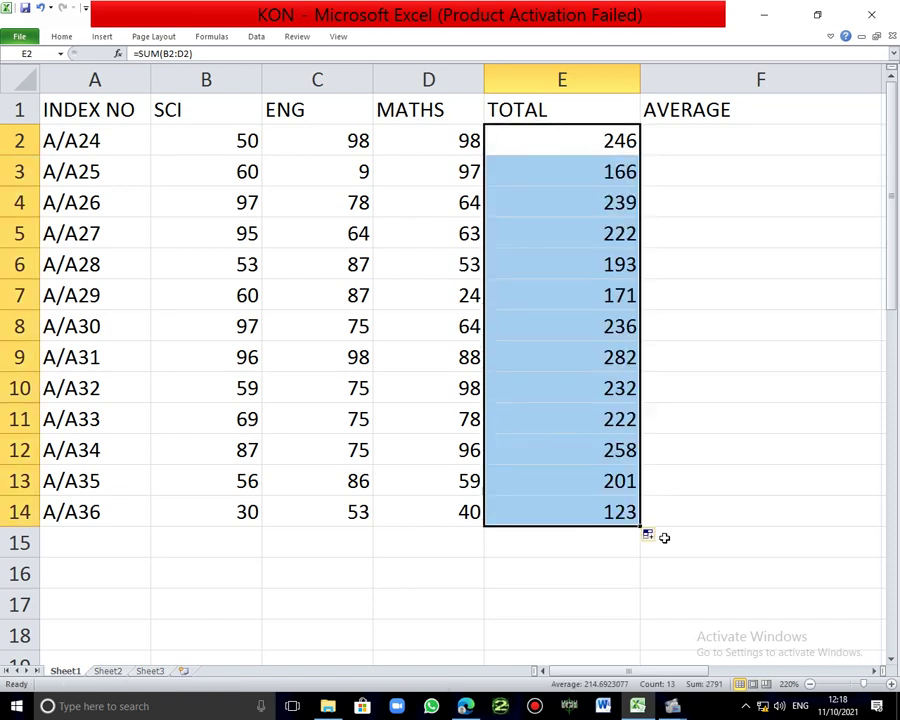
# Step: Deselect the totals, scroll right a column, and display E2's =SUM(B2:D2) formula
pyautogui.click(707, 324)
pyautogui.moveTo(600, 357)
pyautogui.mouseDown()
pyautogui.moveTo(586, 386)
pyautogui.moveTo(598, 418)
pyautogui.mouseUp()
pyautogui.click(670, 358)
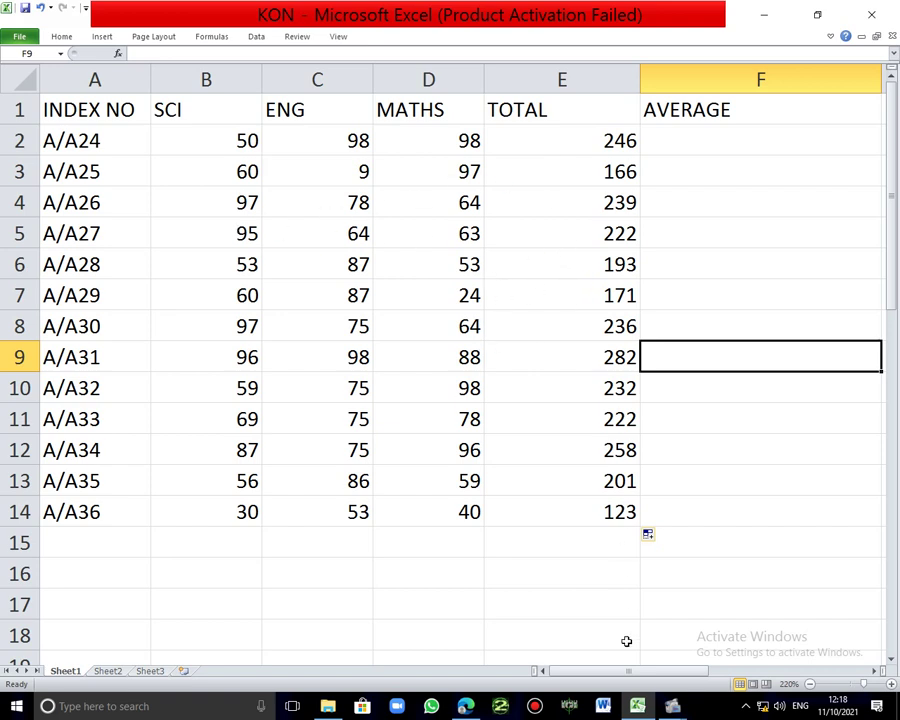
pyautogui.moveTo(632, 678); pyautogui.dragTo(673, 678)
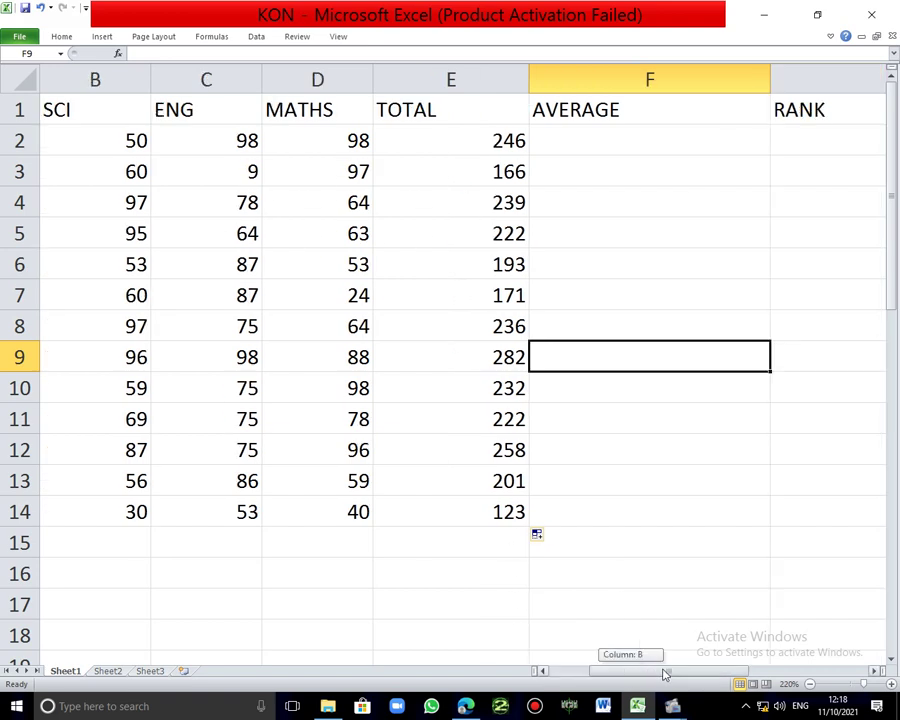
pyautogui.doubleClick(495, 143)
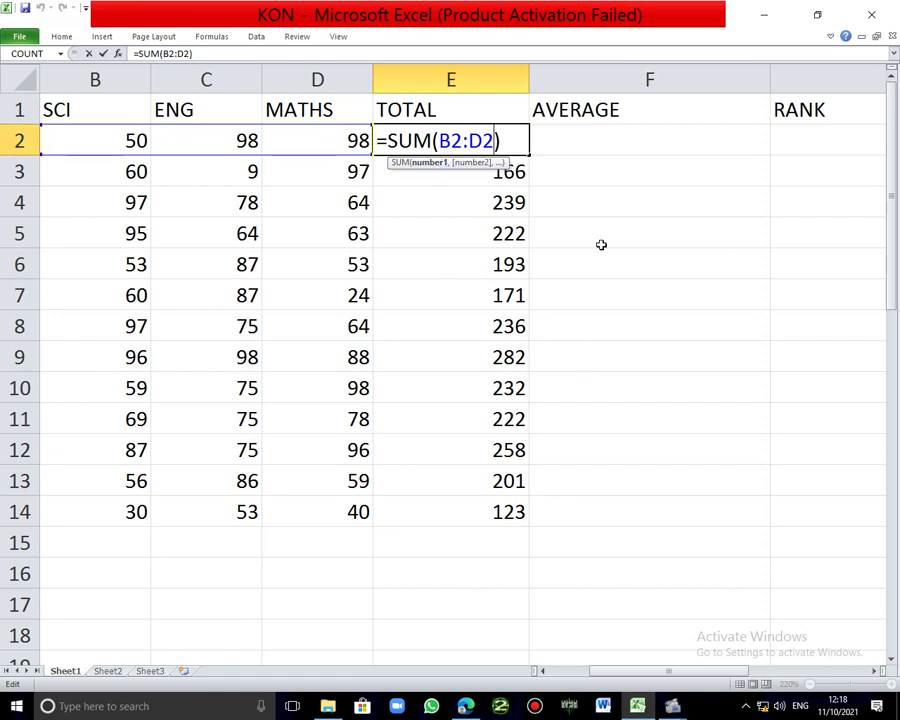
# Step: Enter =AVERAGE(E2:E14) in F2 under AVERAGE, giving 214.6923077
pyautogui.click(576, 145)
pyautogui.doubleClick(576, 145)
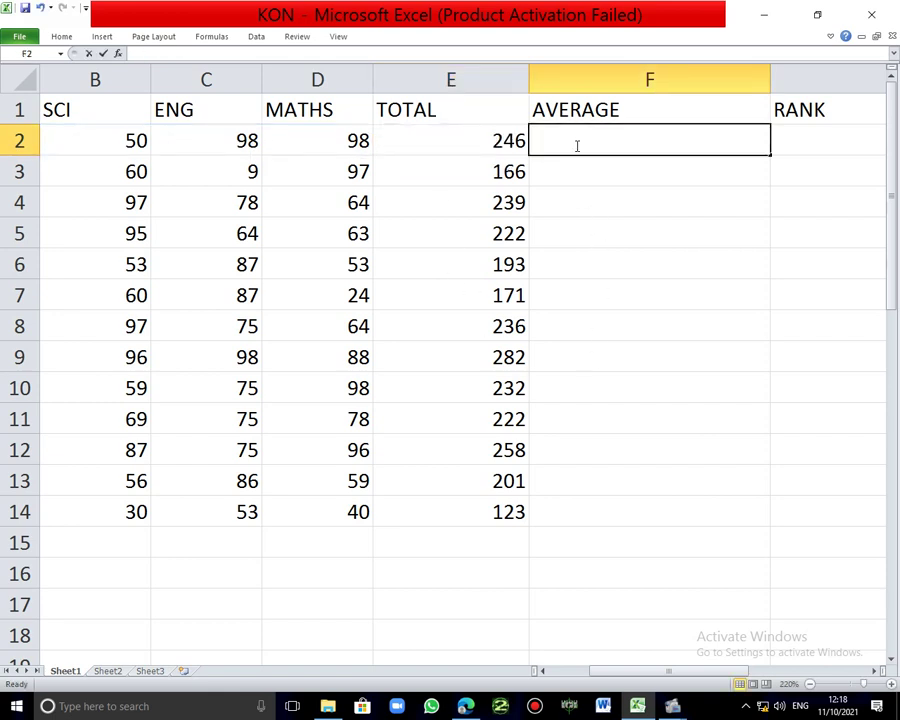
pyautogui.moveTo(644, 670); pyautogui.dragTo(676, 668)
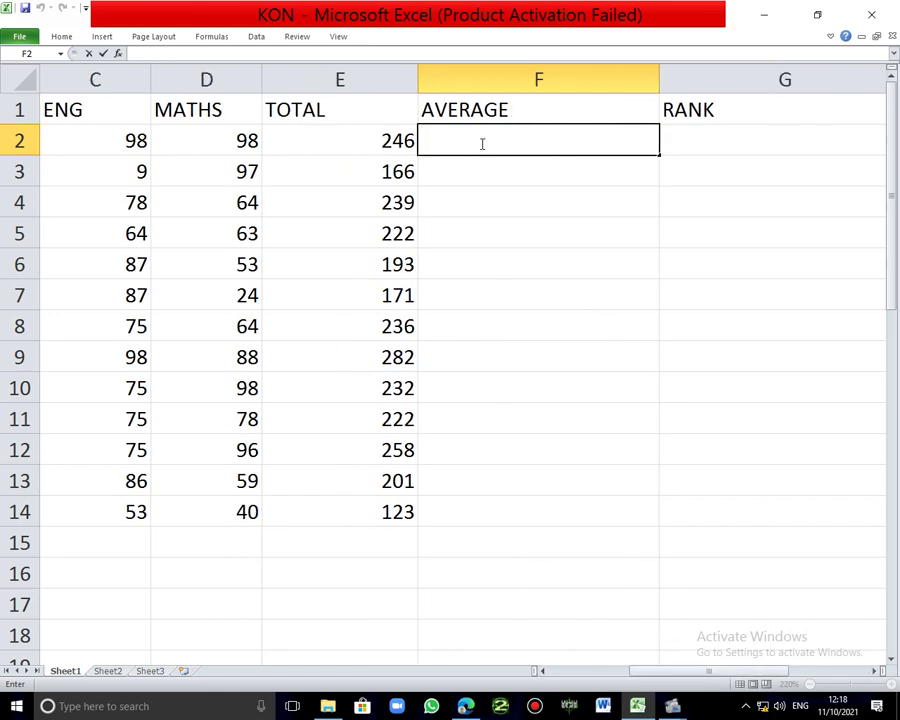
pyautogui.write('=')
pyautogui.write('AVE')
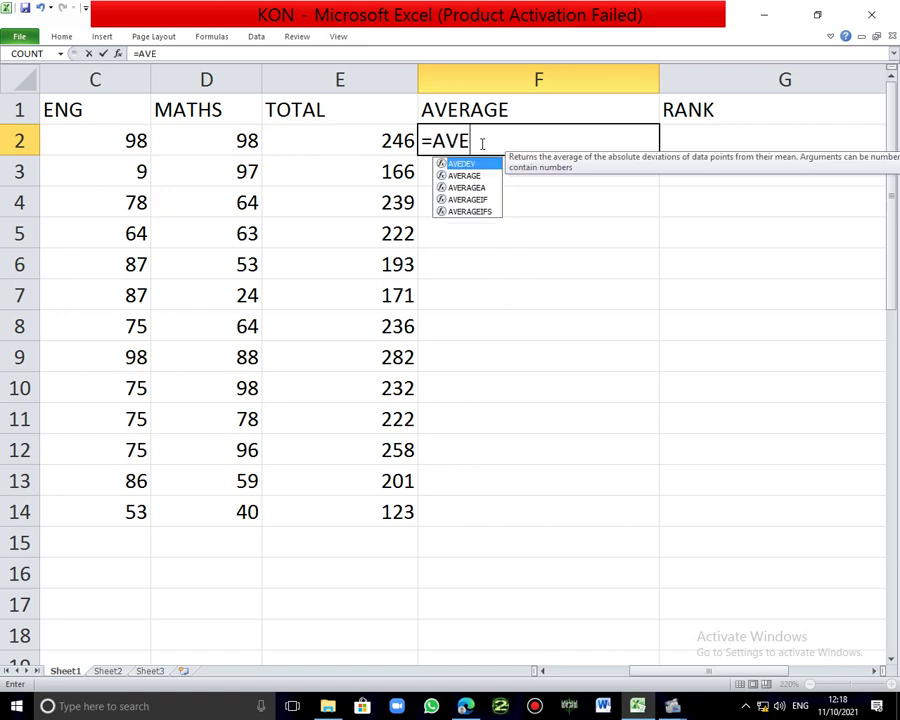
pyautogui.write('RAG')
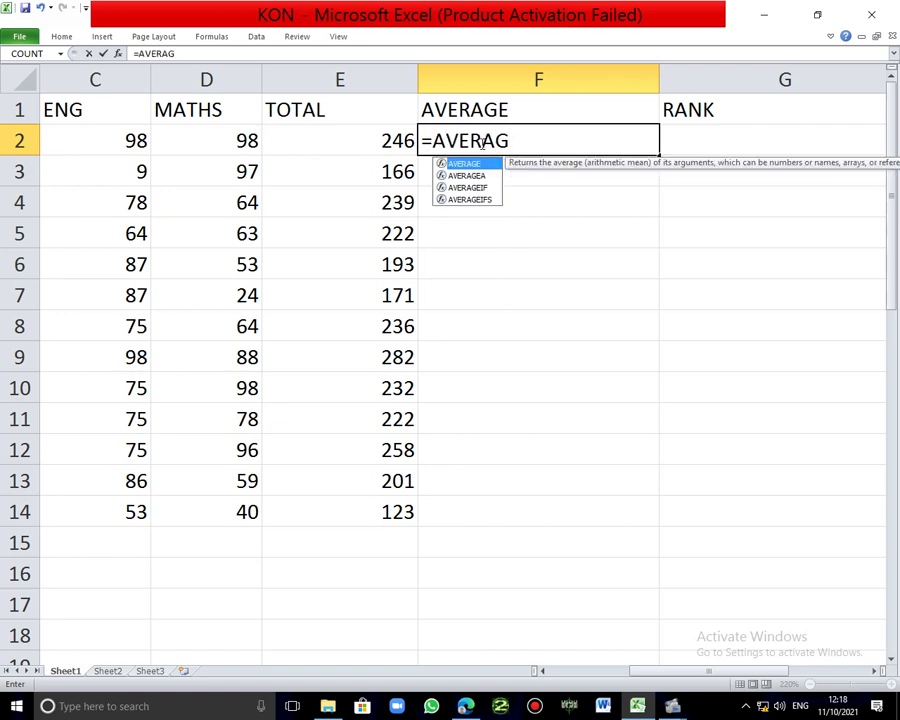
pyautogui.write('E(')
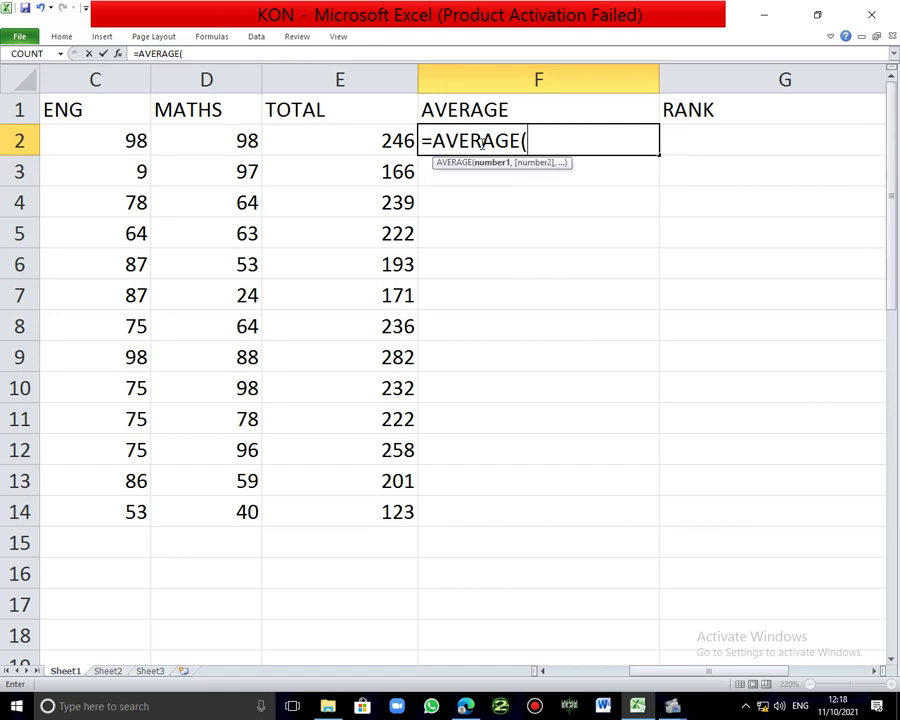
pyautogui.write('E2:')
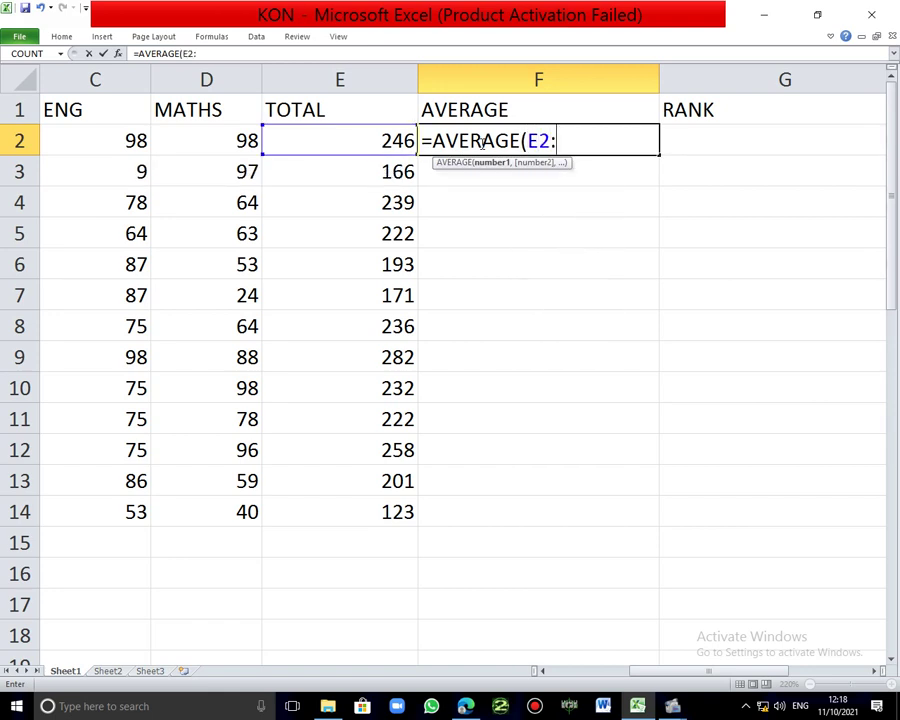
pyautogui.write('E1')
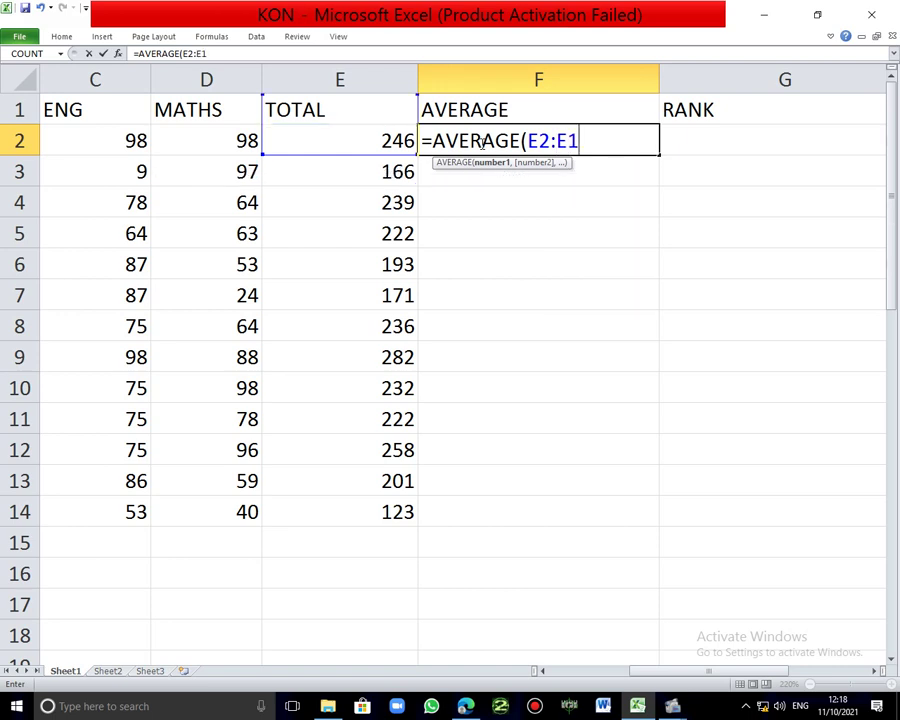
pyautogui.write('4)')
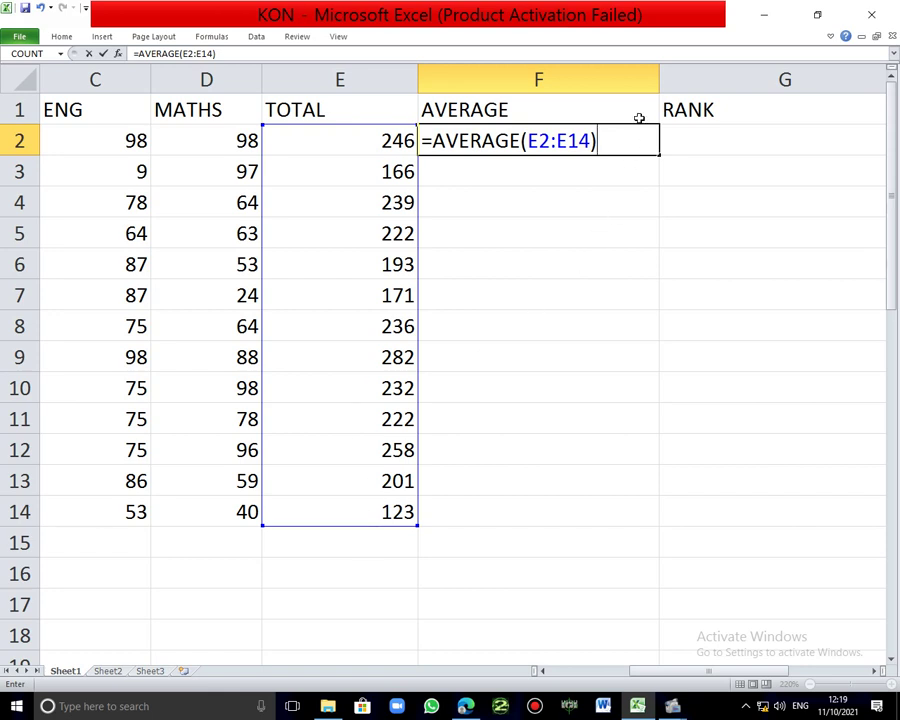
pyautogui.press('Return')
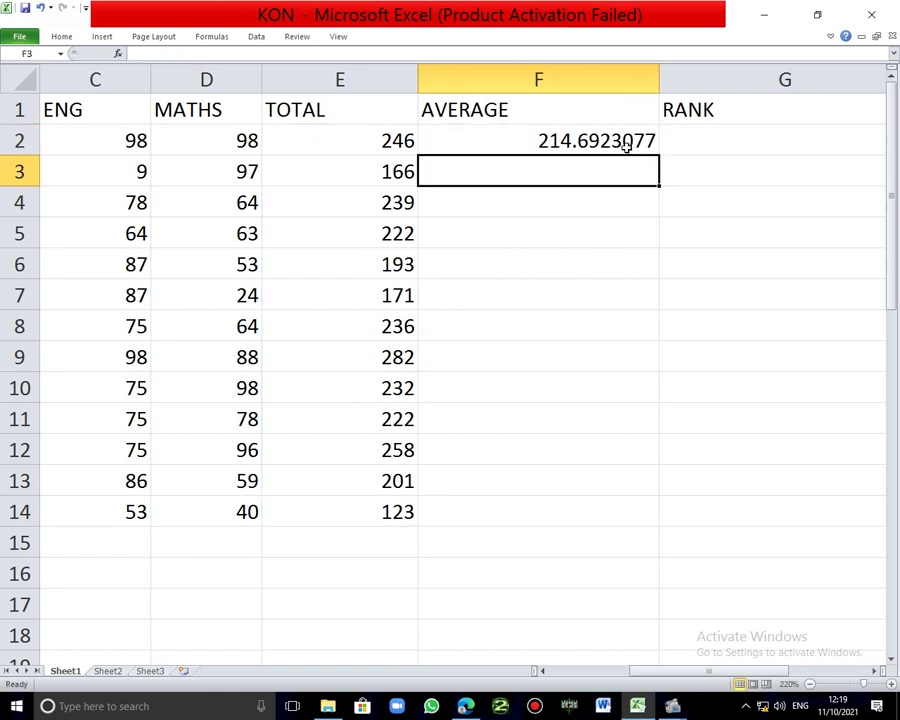
pyautogui.click(625, 146)
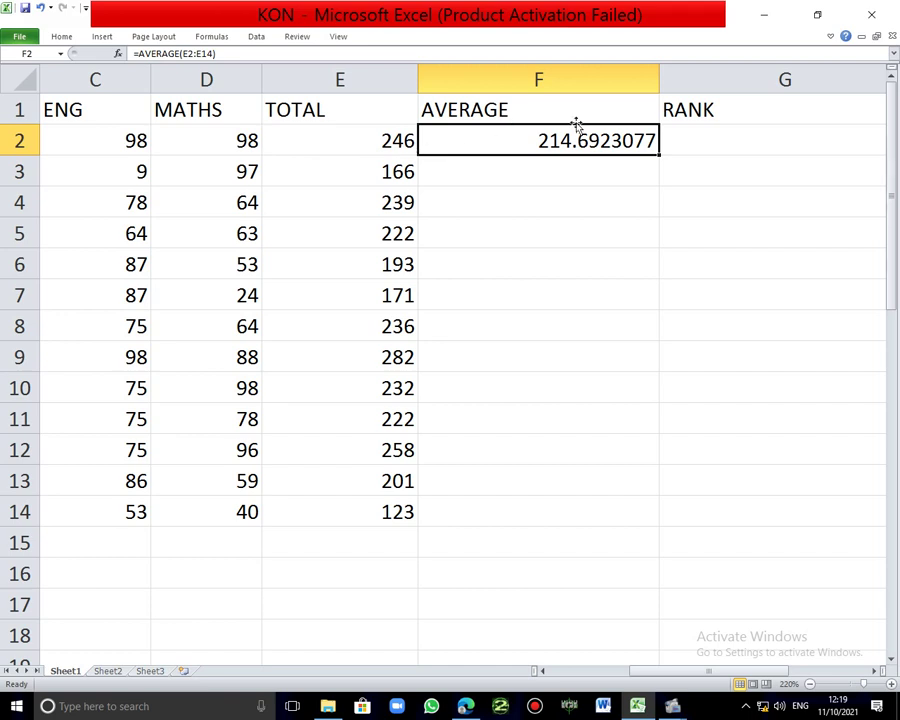
# Step: Fill F2's AVERAGE formula down to F14 and reopen F2 to inspect the formula
pyautogui.click(663, 158)
pyautogui.click(643, 149)
pyautogui.moveTo(659, 162); pyautogui.dragTo(648, 518)
pyautogui.click(717, 410)
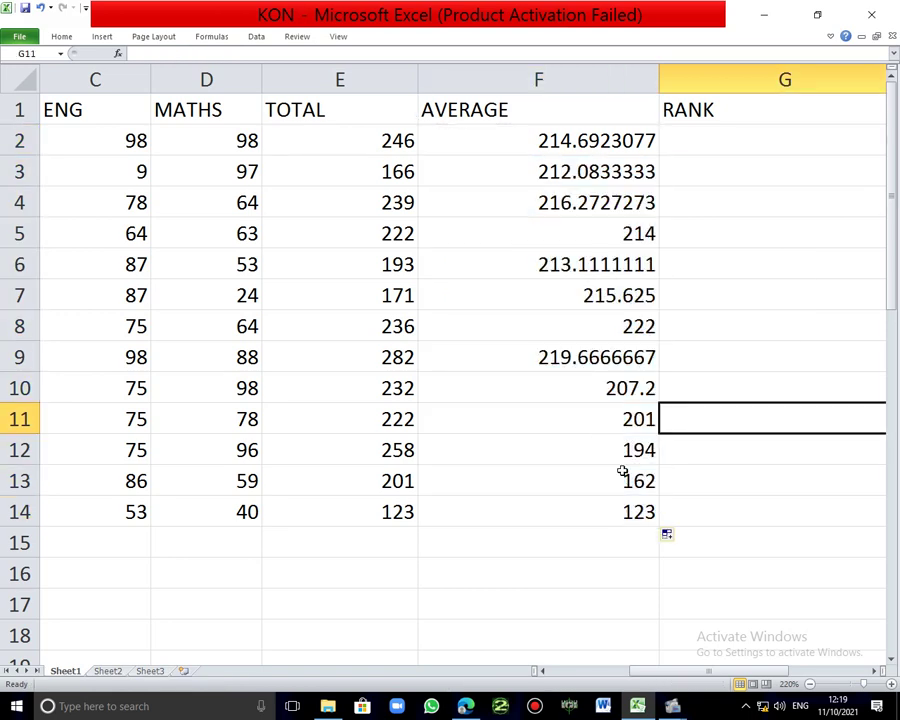
pyautogui.click(597, 138)
pyautogui.doubleClick(613, 150)
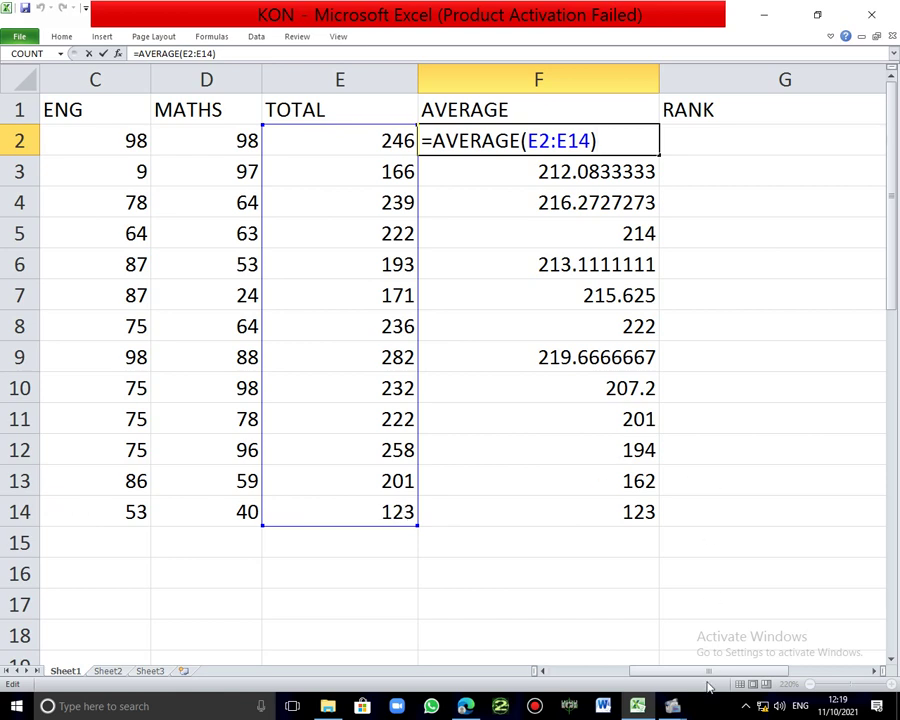
pyautogui.moveTo(708, 670); pyautogui.dragTo(760, 668)
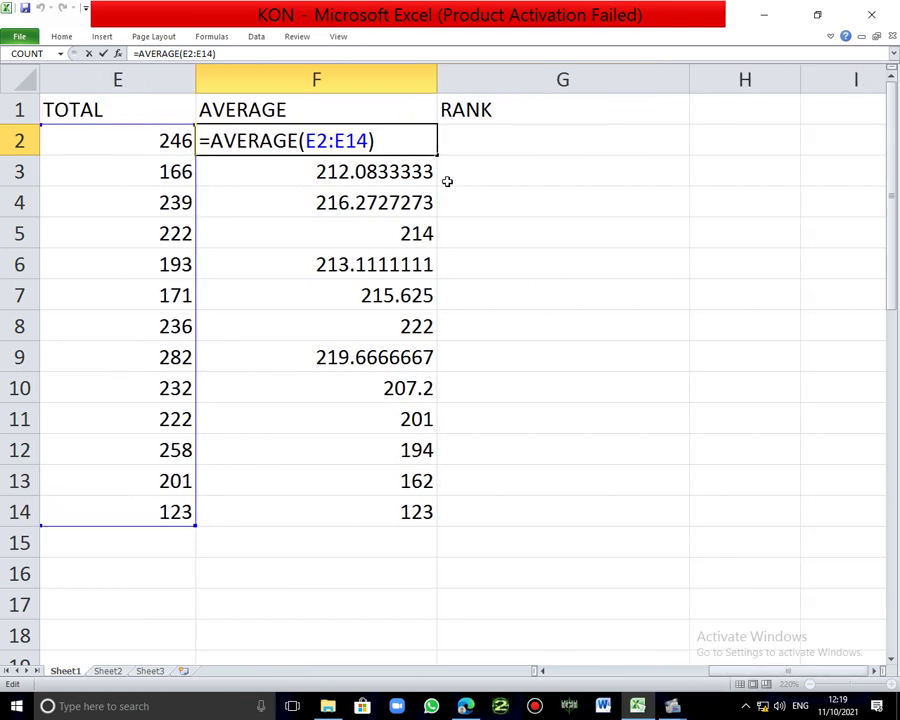
# Step: Enter =RANK(F2,$F$2:$F$14) in G2, ranking the first student's average 5th
pyautogui.click(461, 144)
pyautogui.doubleClick(462, 145)
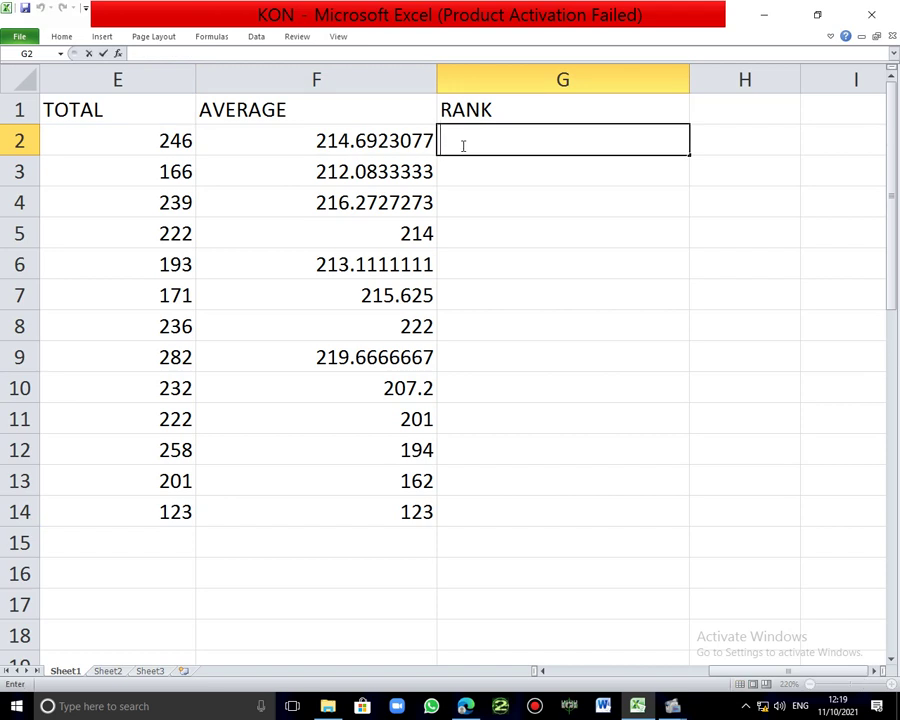
pyautogui.write('=RAN')
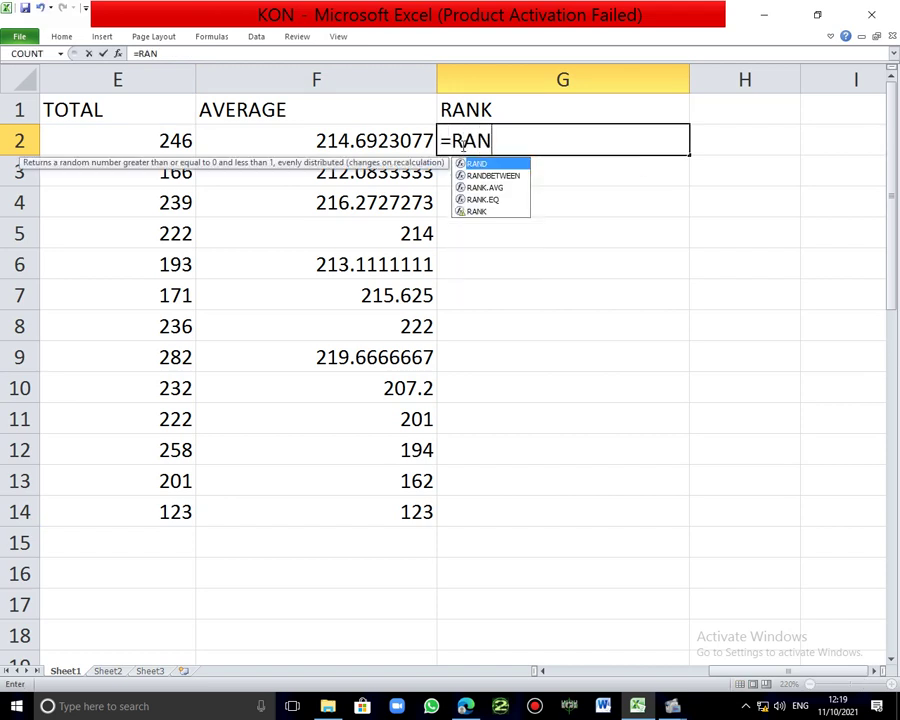
pyautogui.write('K(')
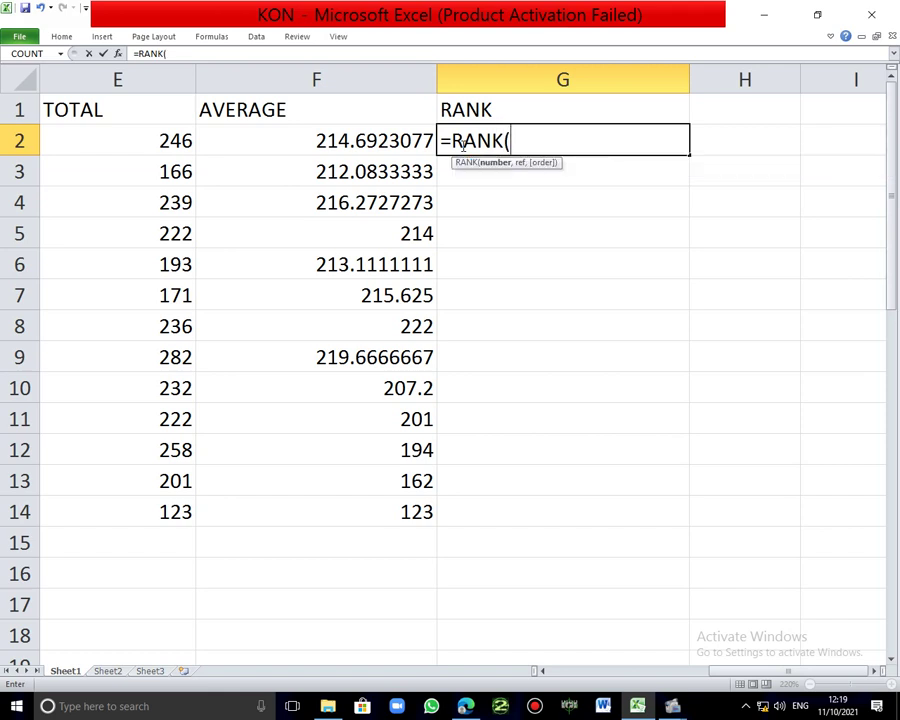
pyautogui.write('F2,')
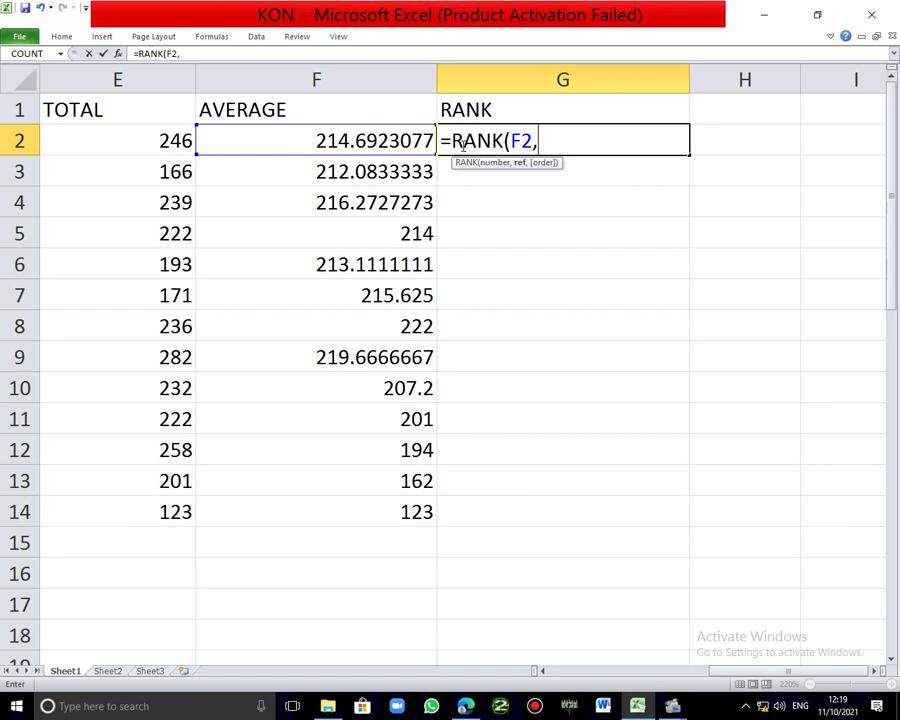
pyautogui.write('$')
pyautogui.write('F')
pyautogui.write('$2:')
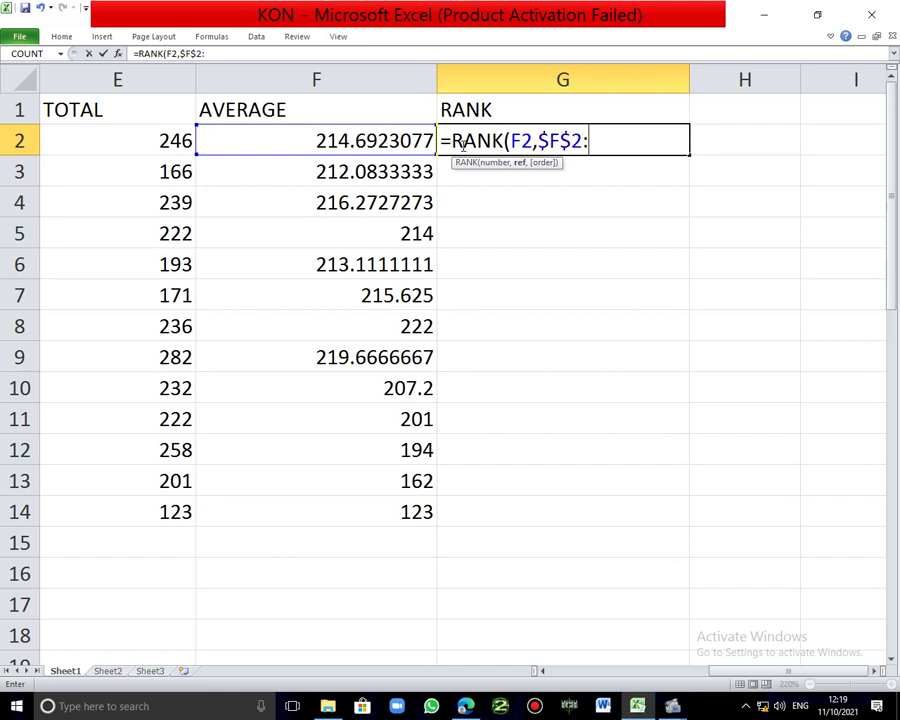
pyautogui.write('$')
pyautogui.write('F$')
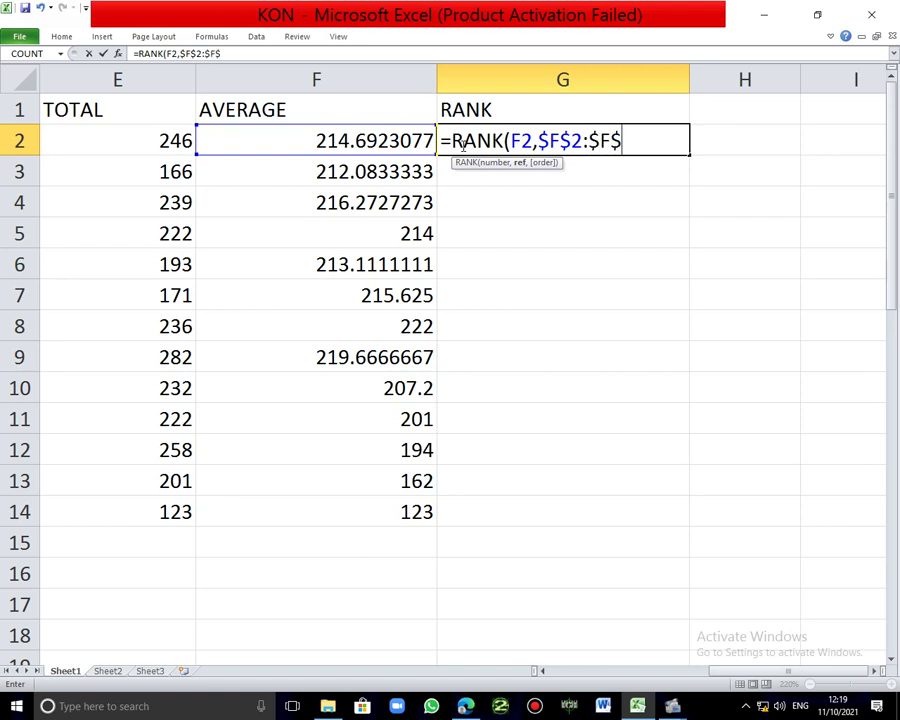
pyautogui.write('1')
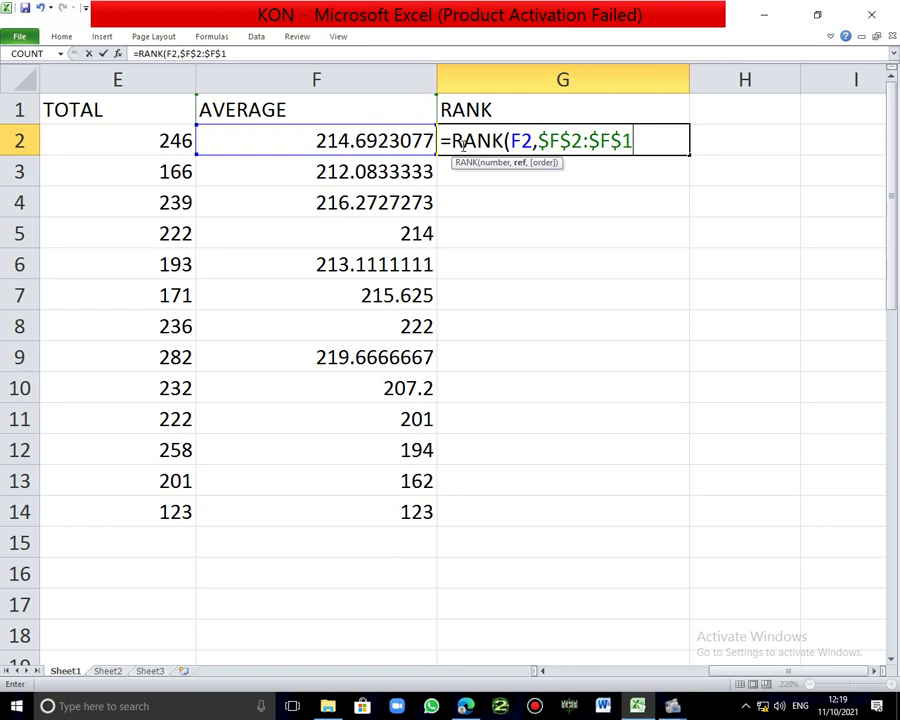
pyautogui.write('4')
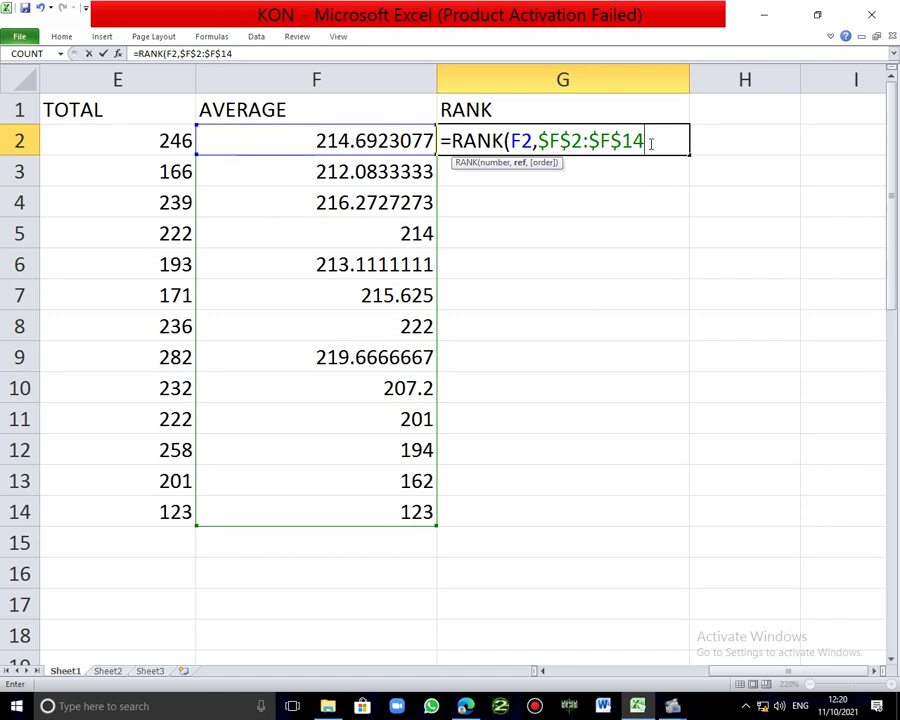
pyautogui.write(')')
pyautogui.press('Return')
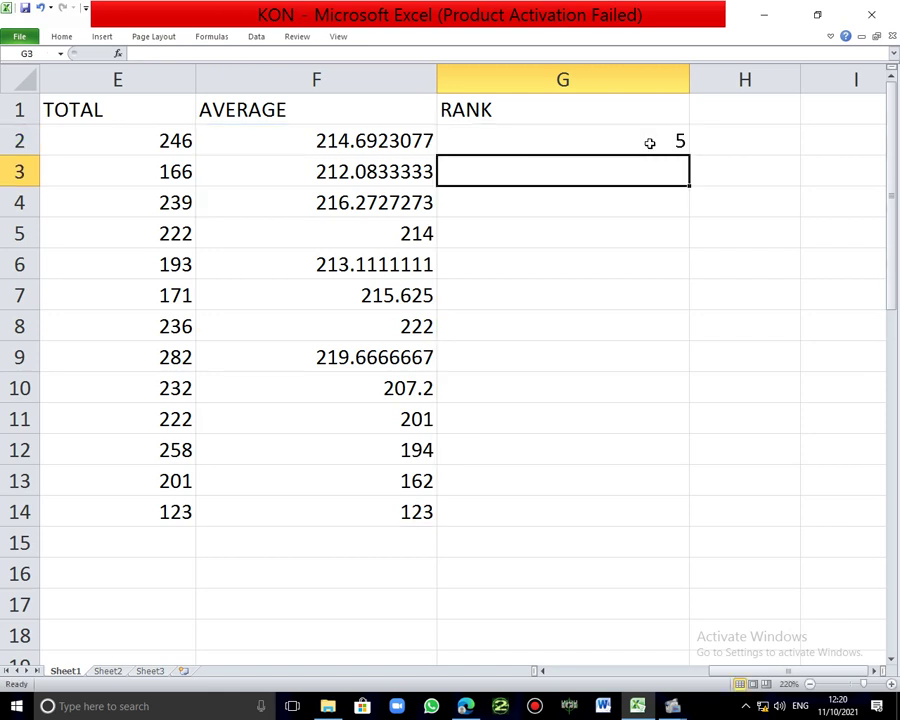
pyautogui.click(640, 144)
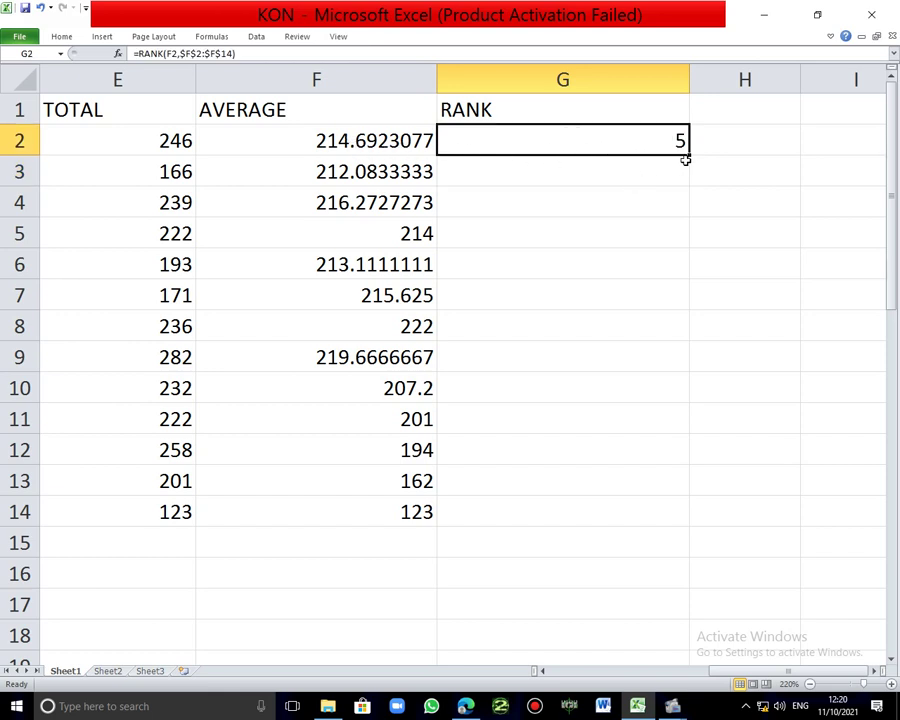
# Step: Fill G2's RANK formula down to G14, then scroll back left across the sheet
pyautogui.moveTo(688, 154); pyautogui.dragTo(707, 537)
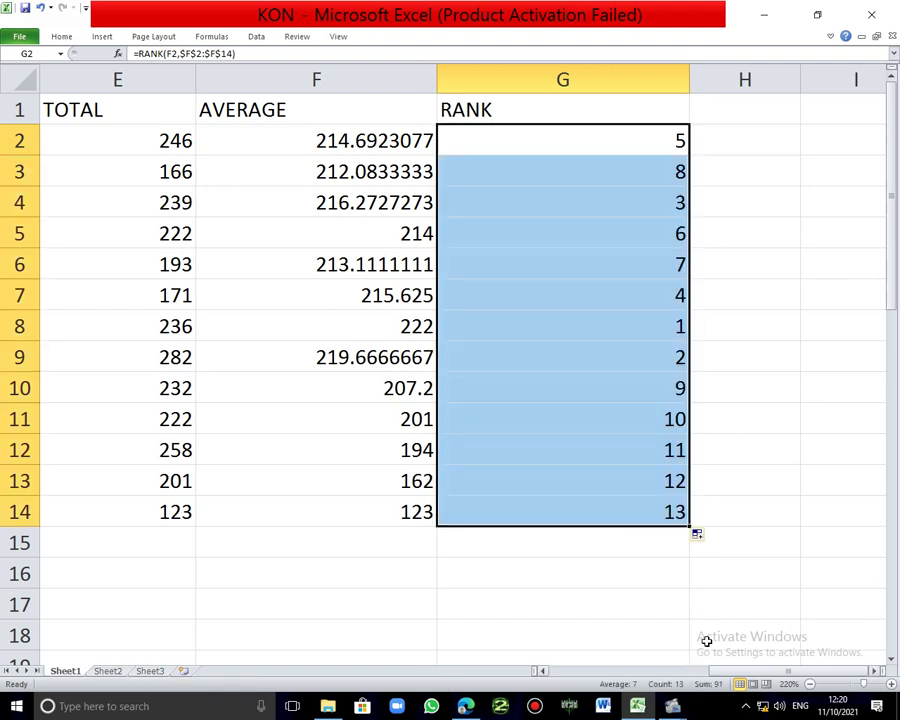
pyautogui.click(796, 425)
pyautogui.click(630, 285)
pyautogui.click(762, 209)
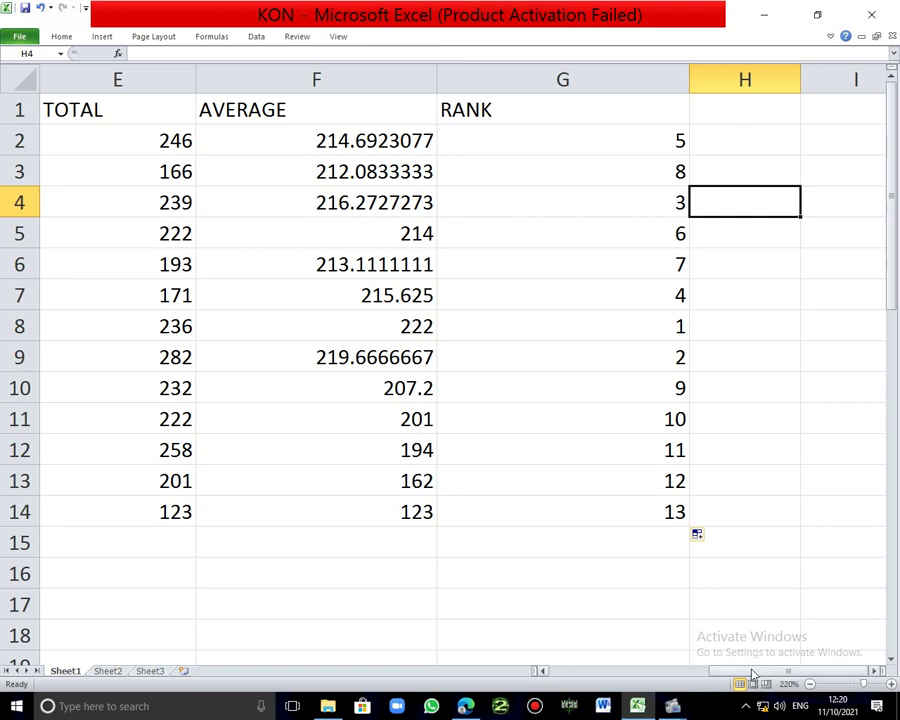
pyautogui.moveTo(735, 672)
pyautogui.mouseDown()
pyautogui.moveTo(666, 676)
pyautogui.moveTo(536, 637)
pyautogui.mouseUp()
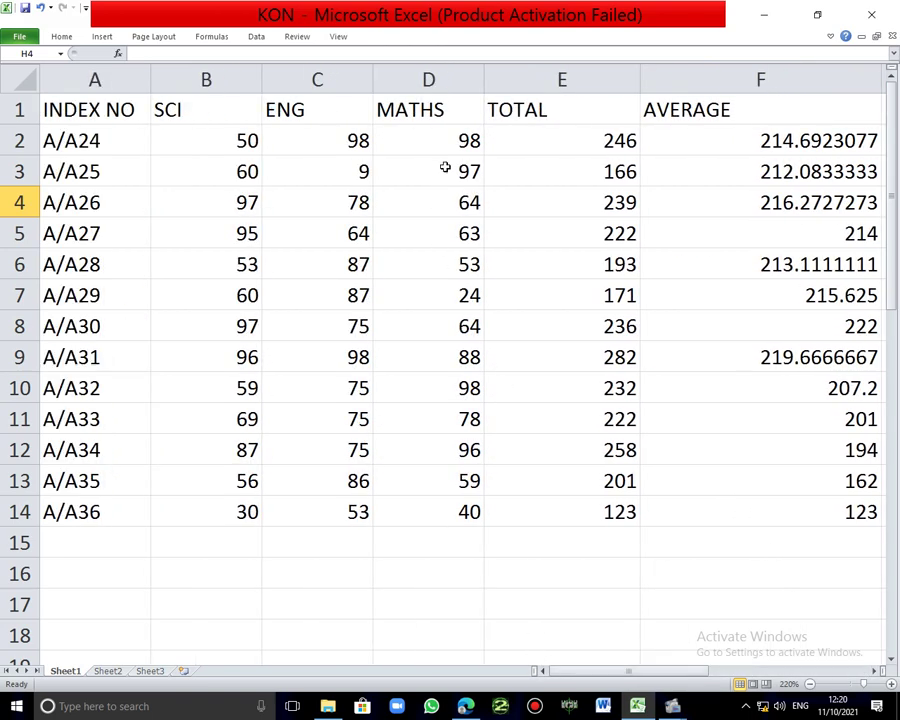
pyautogui.doubleClick(555, 141)
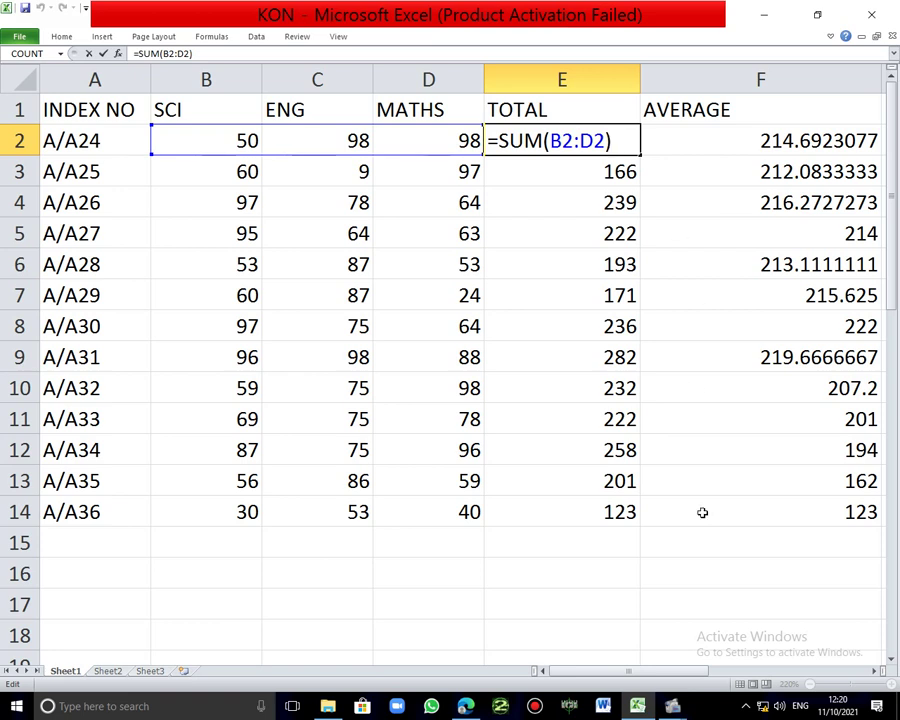
pyautogui.click(678, 678)
pyautogui.moveTo(678, 678); pyautogui.dragTo(745, 678)
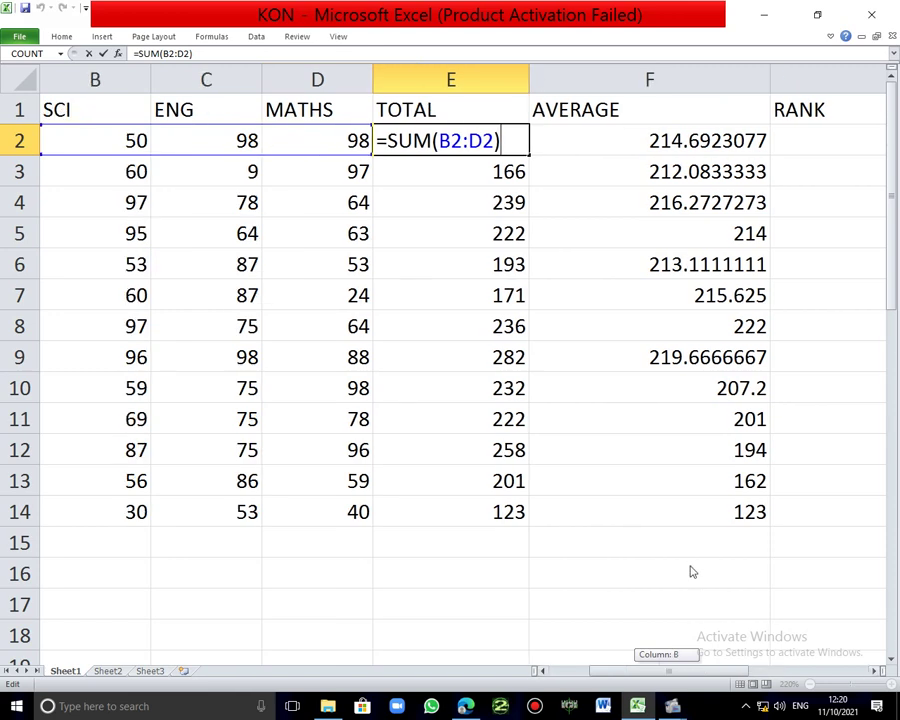
pyautogui.moveTo(745, 678)
pyautogui.mouseDown()
pyautogui.moveTo(815, 678)
pyautogui.moveTo(760, 678)
pyautogui.mouseUp()
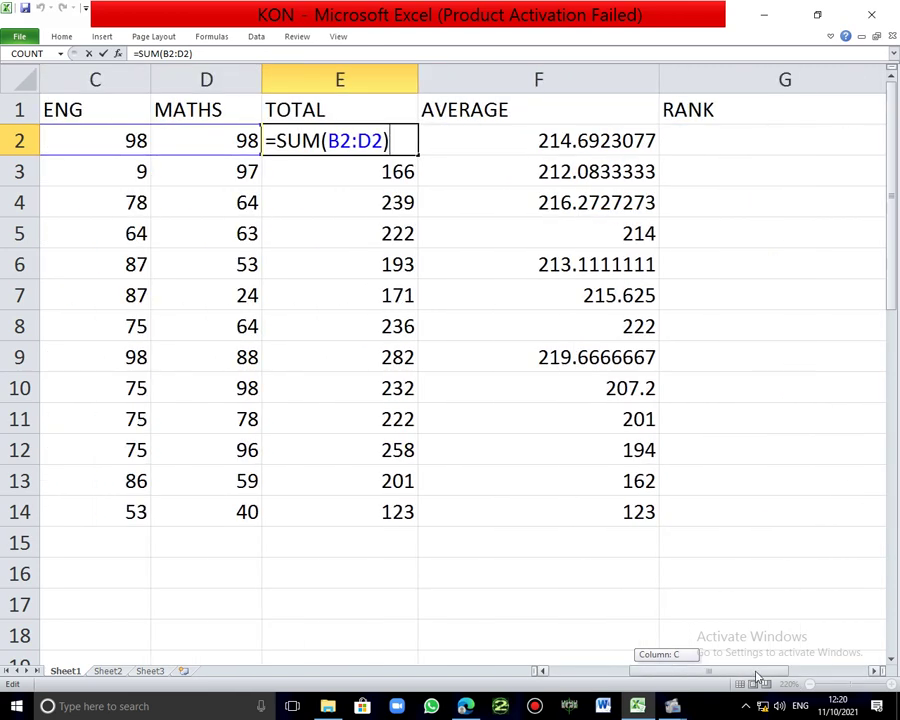
pyautogui.click(565, 143)
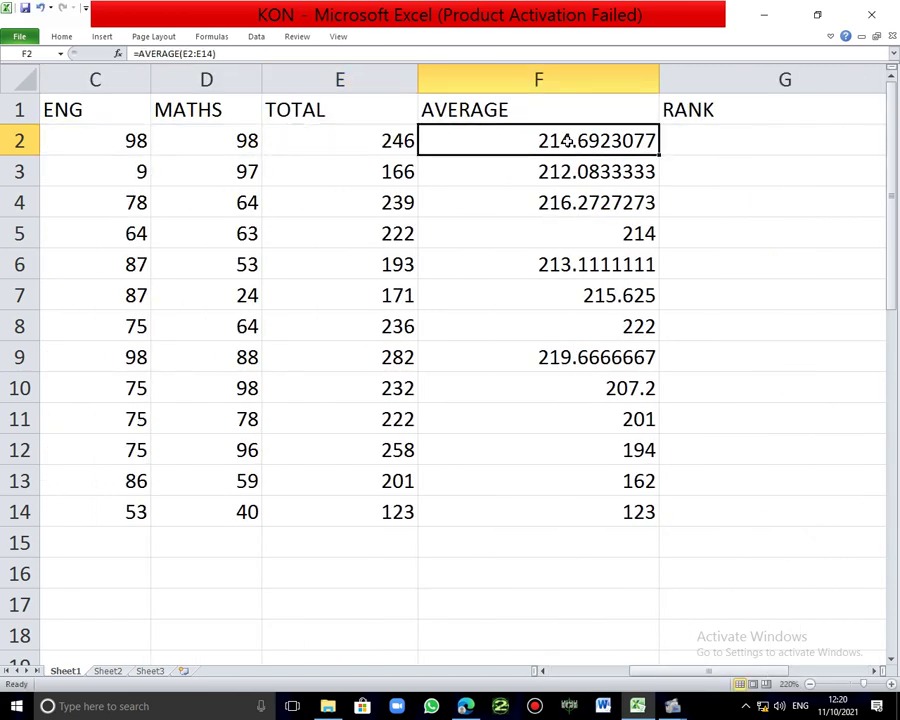
pyautogui.doubleClick(566, 141)
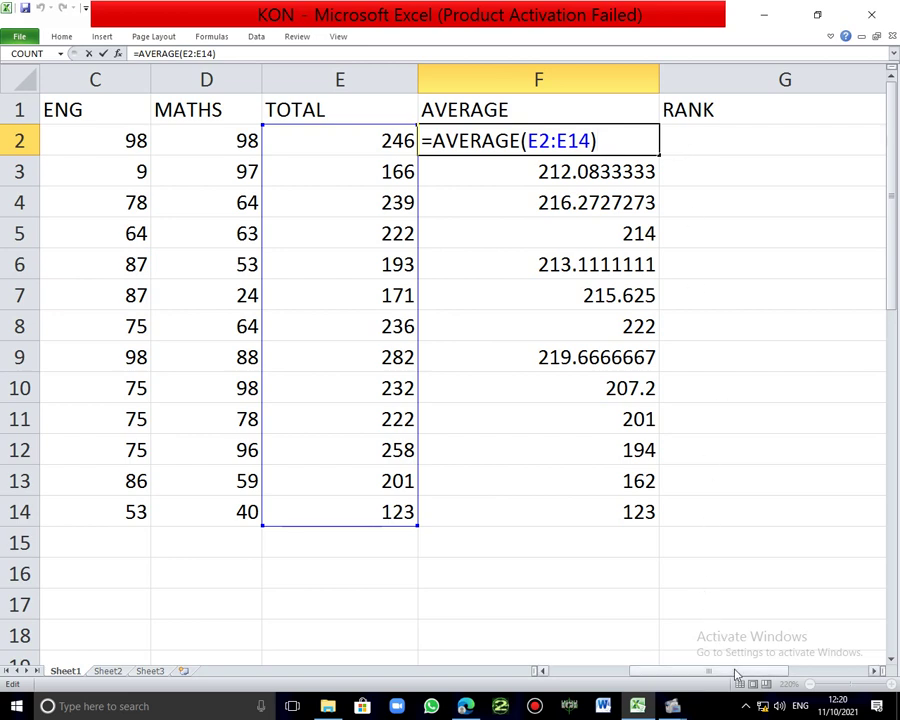
pyautogui.moveTo(735, 670); pyautogui.dragTo(775, 677)
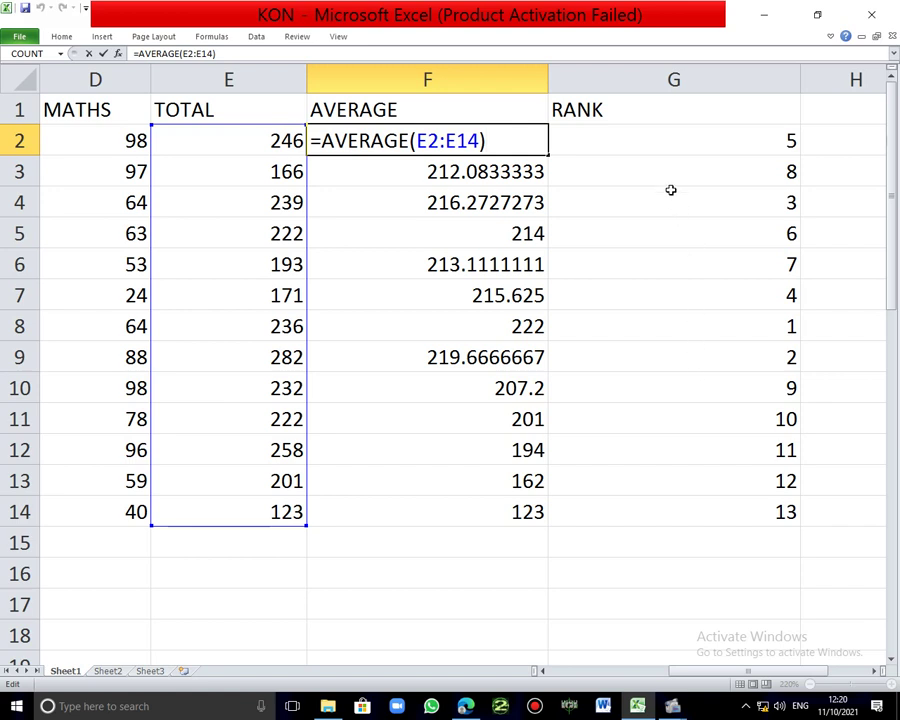
pyautogui.click(651, 147)
pyautogui.doubleClick(651, 147)
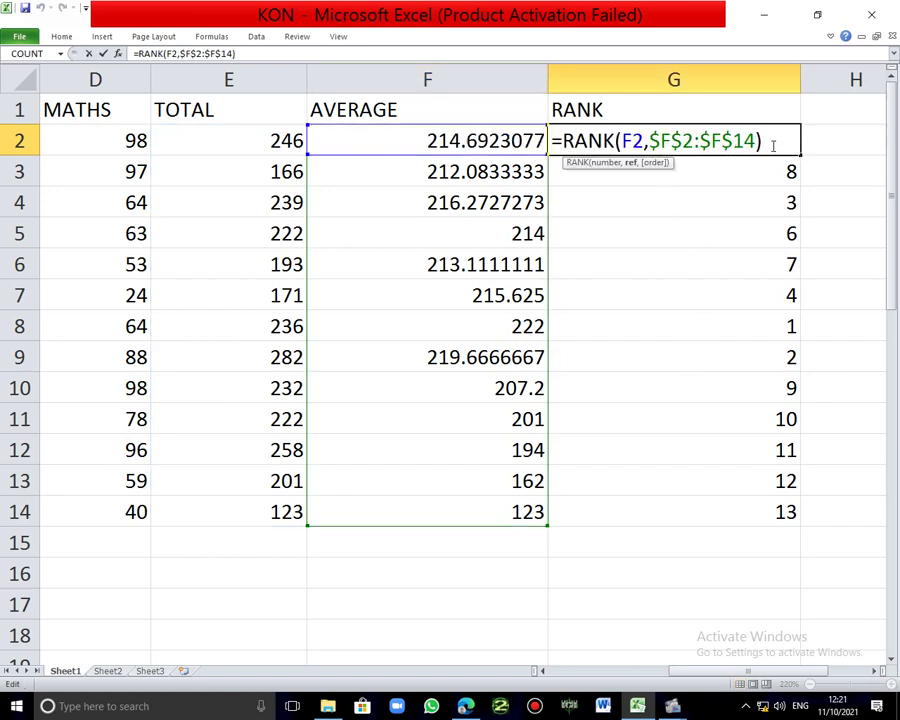